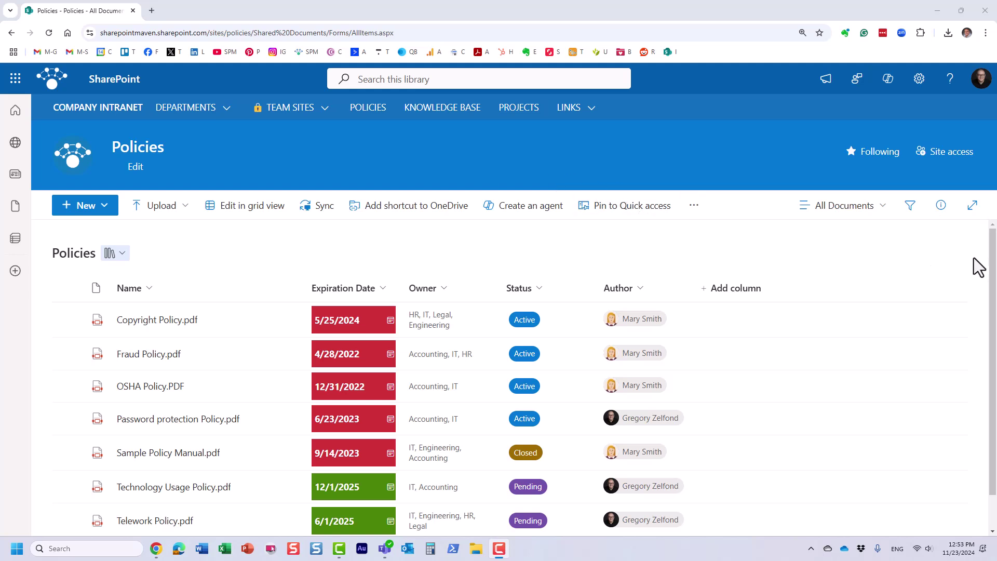
Search the Policies library for 'vehicle', then clear the search to list all documents.
scroll(992, 257, down, 1)
scroll(989, 250, up, 1)
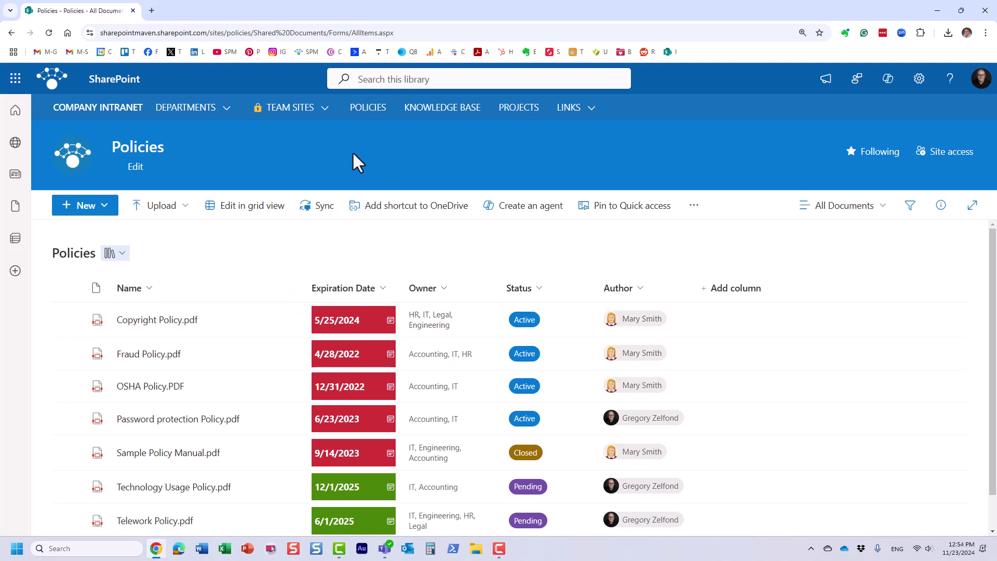
click(367, 79)
text(ve)
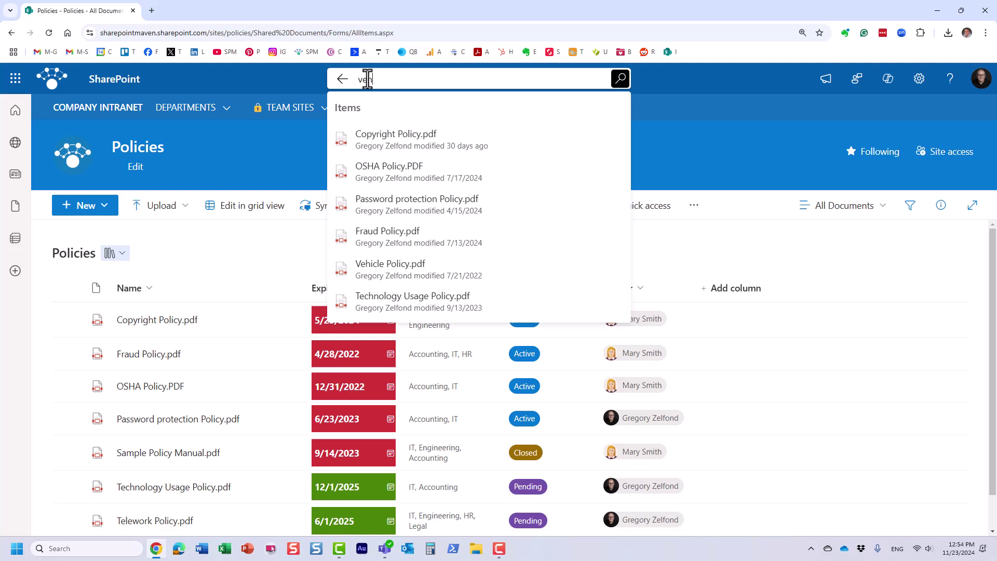
text(hicle)
key(Return)
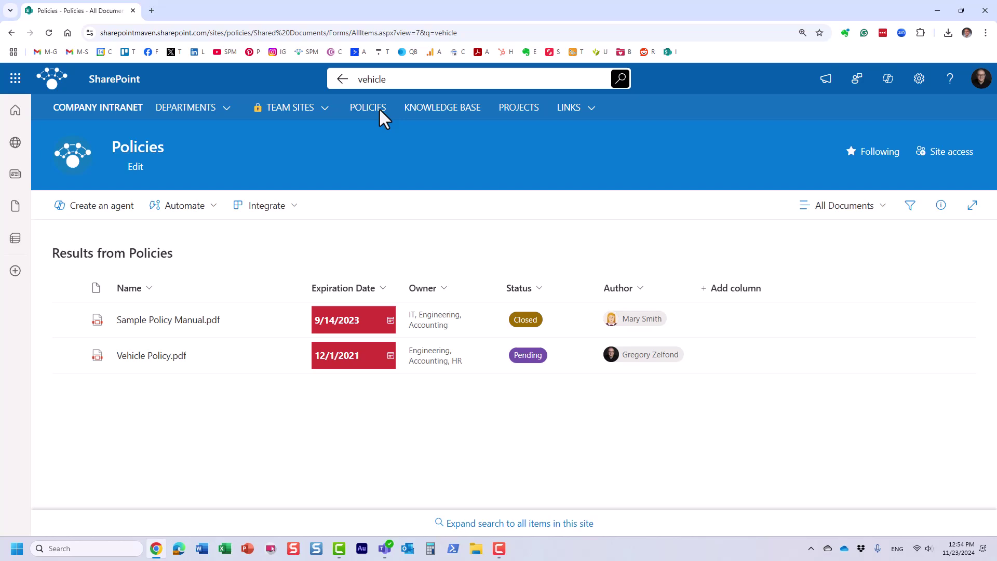
click(344, 79)
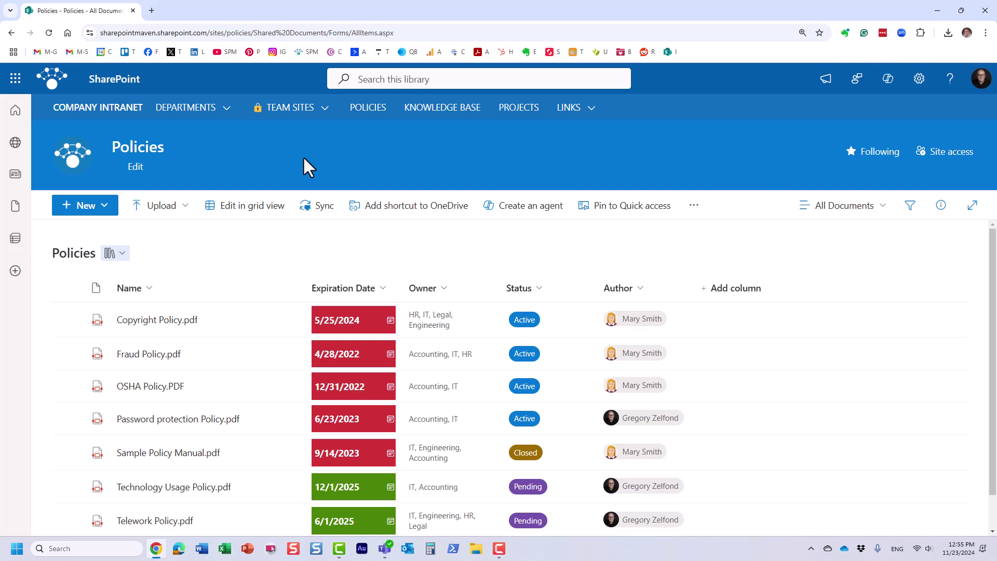
Go through Library settings to the Policies library's Advanced settings and scroll to Reindex Document Library.
scroll(244, 293, down, 1)
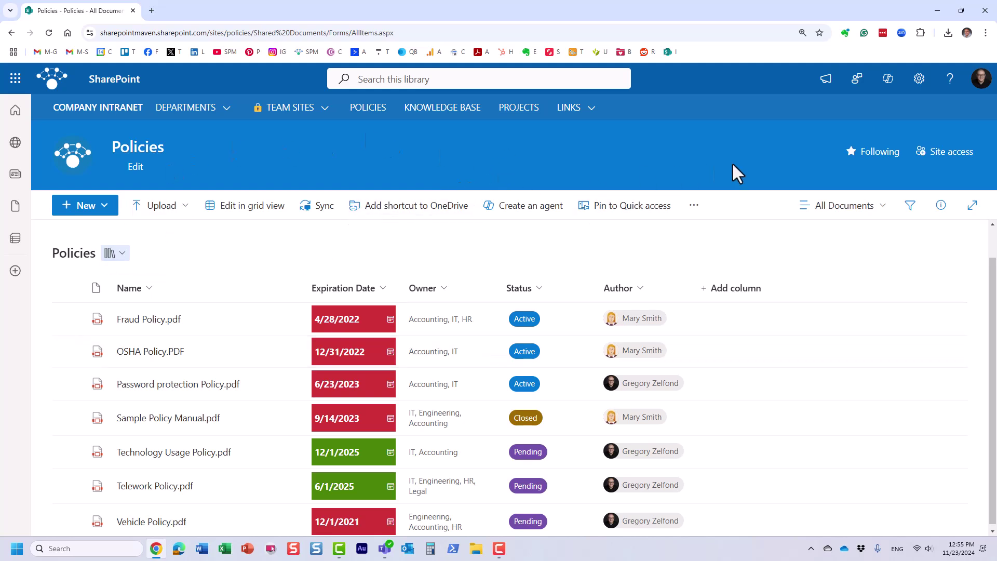
click(920, 80)
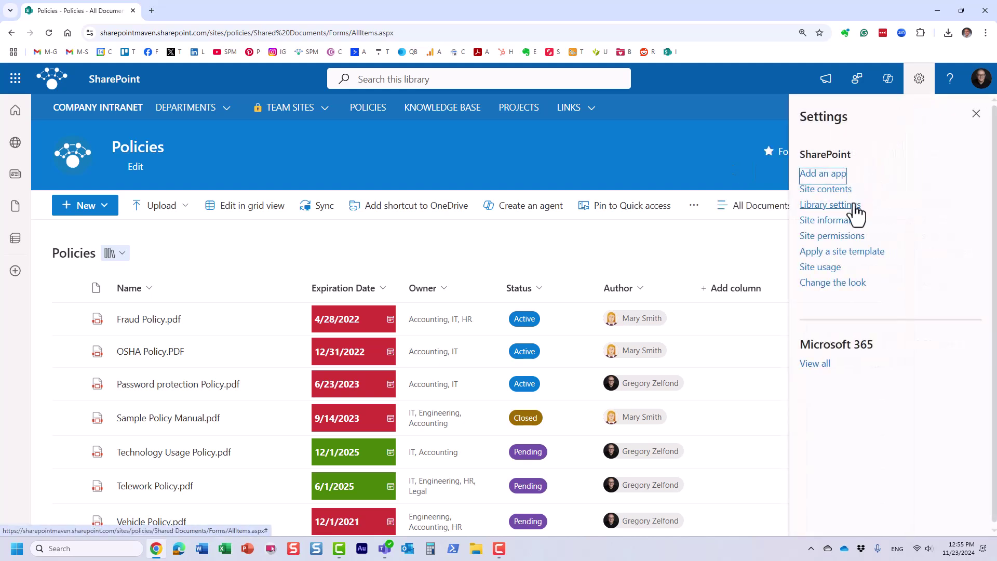
click(832, 207)
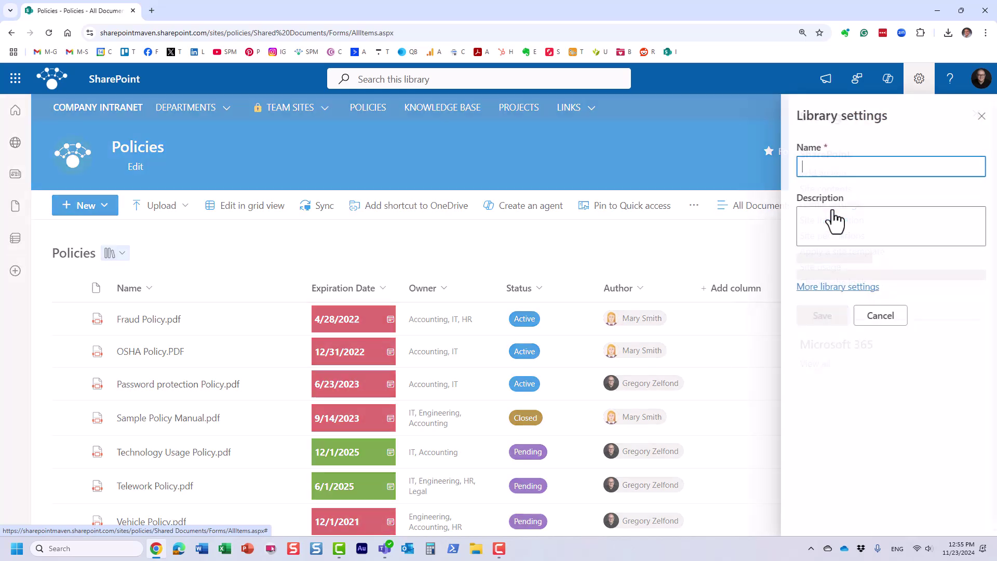
click(838, 260)
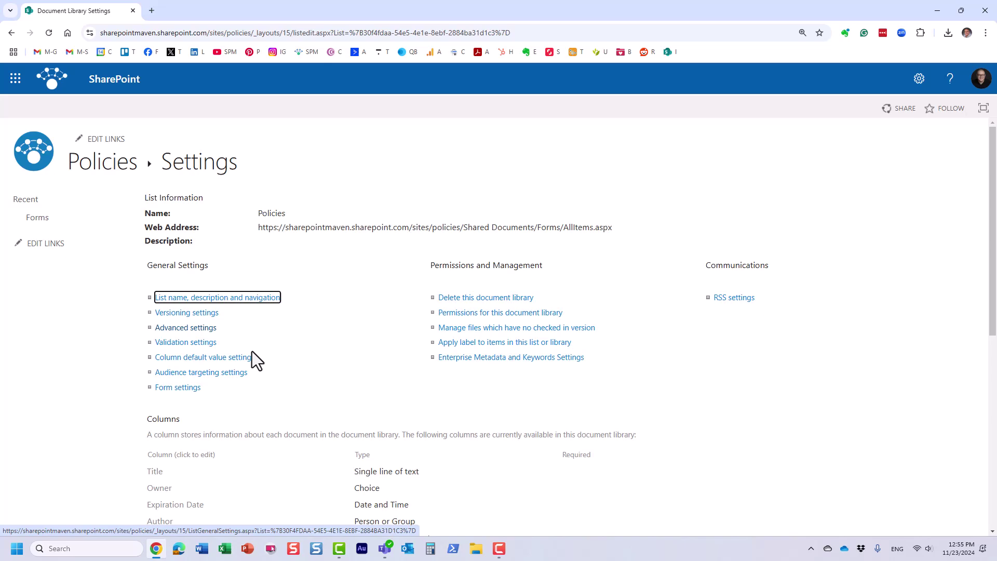
scroll(252, 351, down, 1)
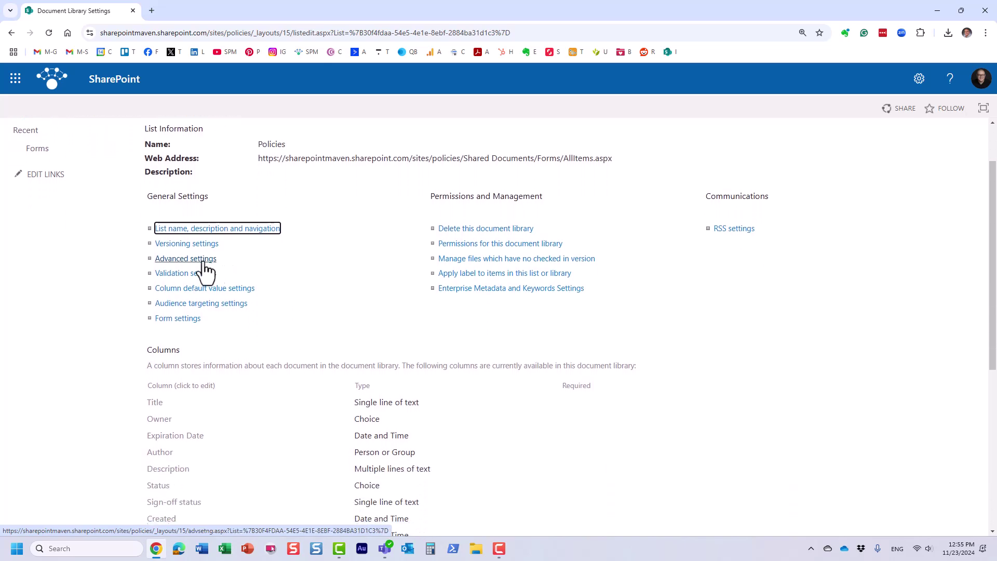
click(204, 259)
scroll(362, 327, down, 2)
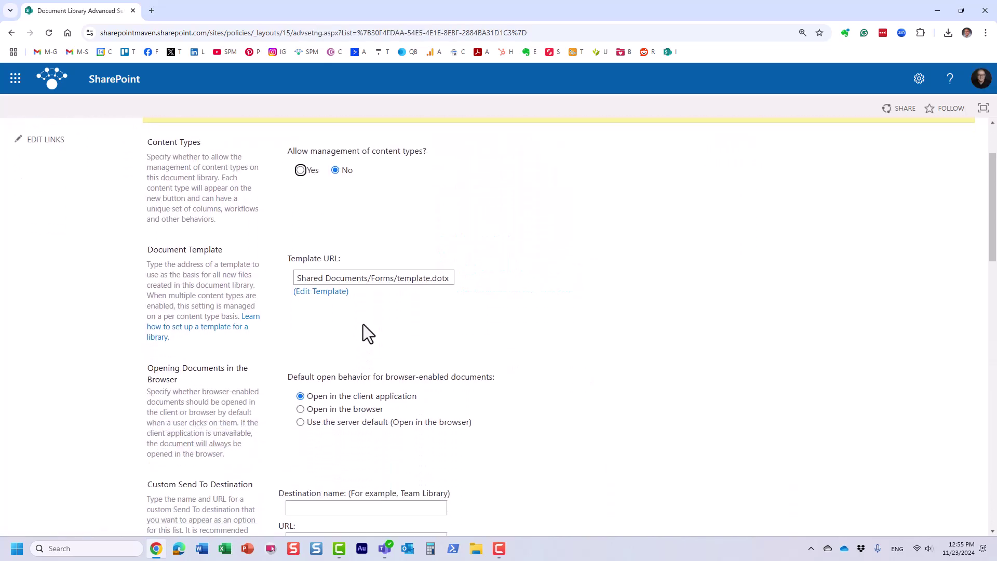
scroll(363, 324, down, 2)
scroll(363, 324, down, 2)
scroll(363, 324, down, 2)
scroll(366, 322, down, 1)
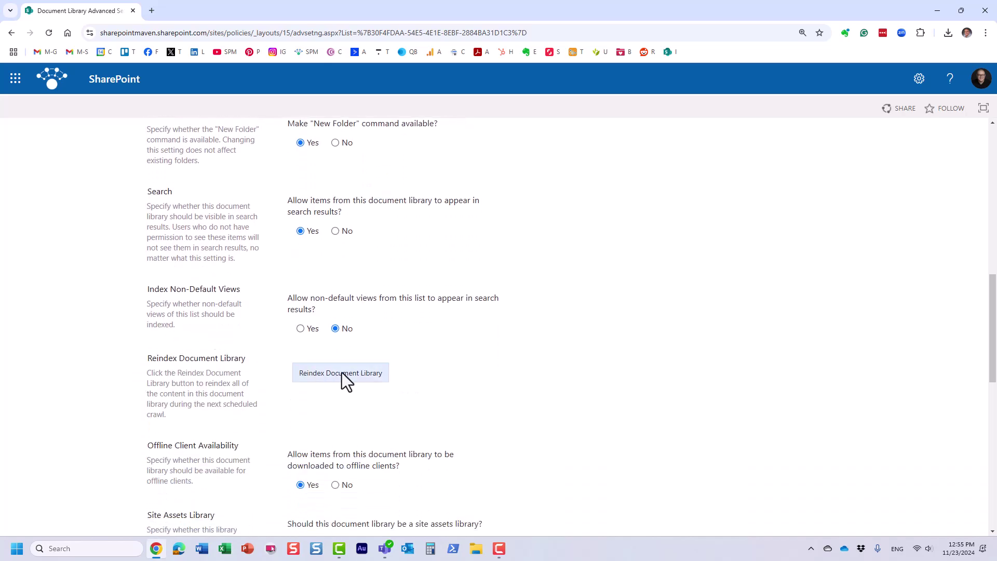
Start Reindex Document Library and select 'Other reason' as the reindex reason.
click(364, 375)
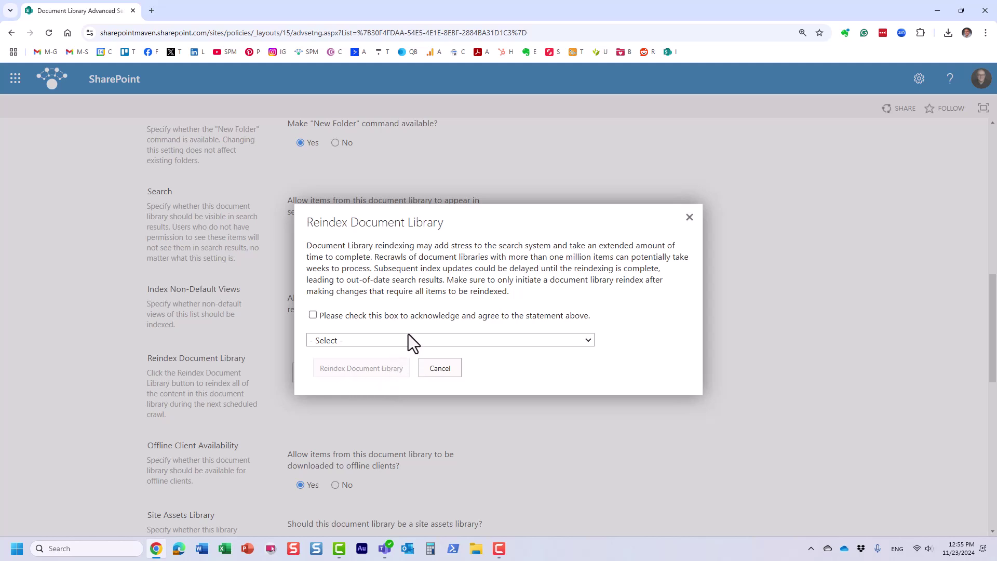
click(457, 340)
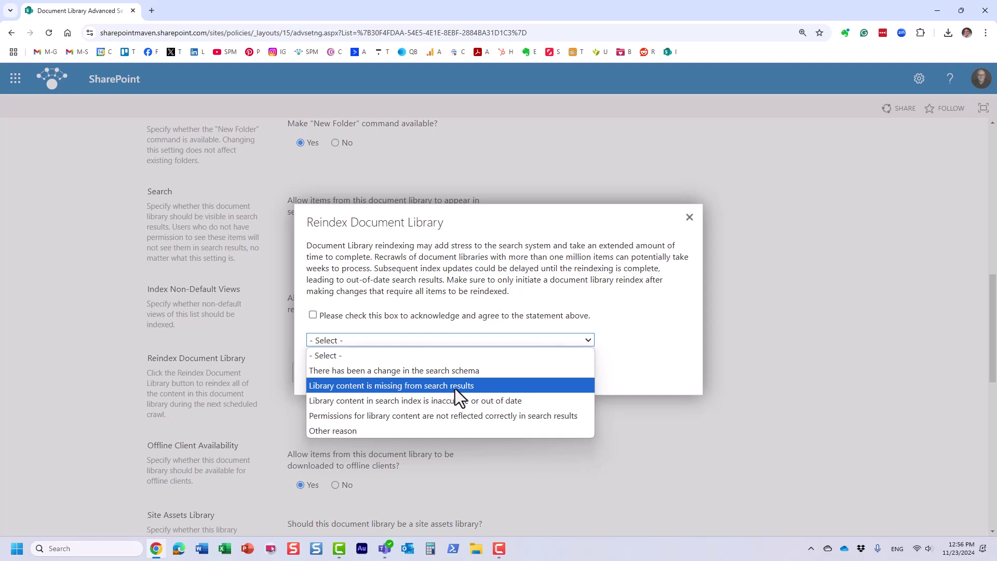
click(437, 429)
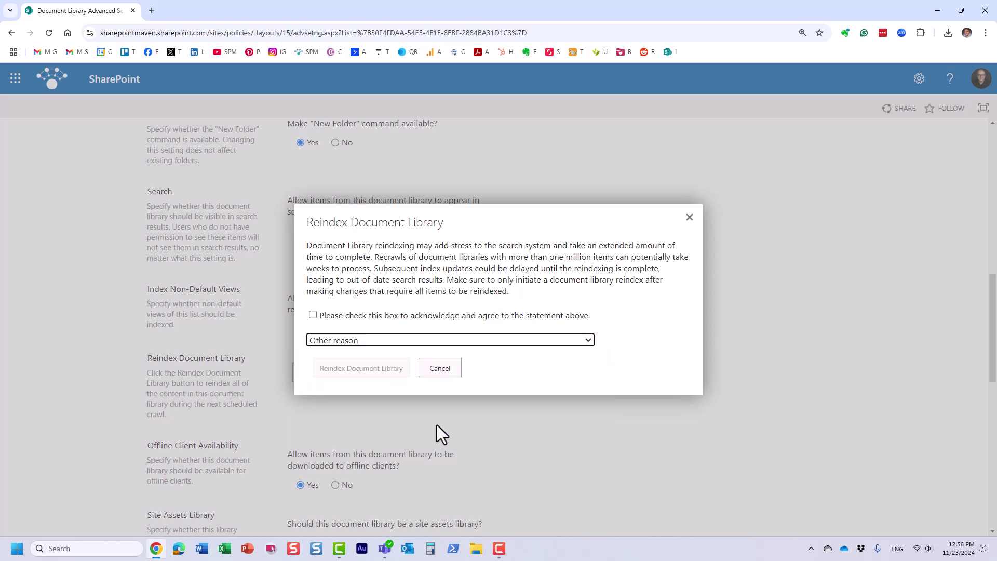
click(405, 341)
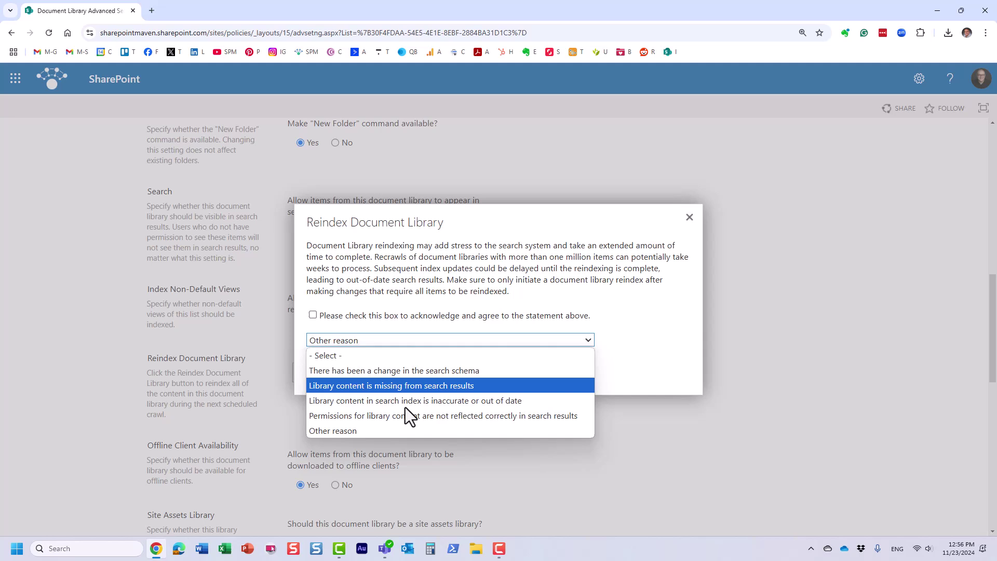
click(402, 431)
click(404, 341)
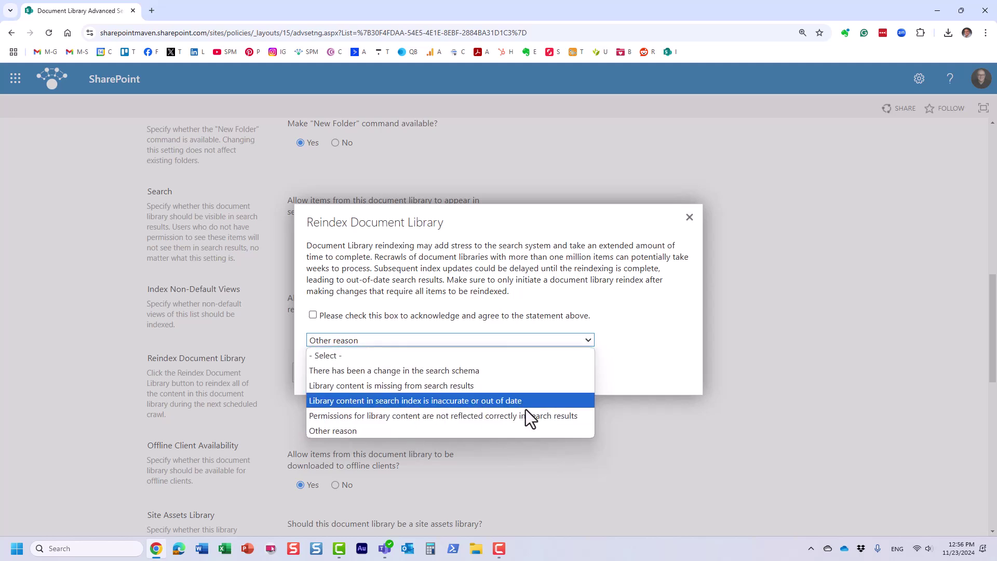
click(368, 435)
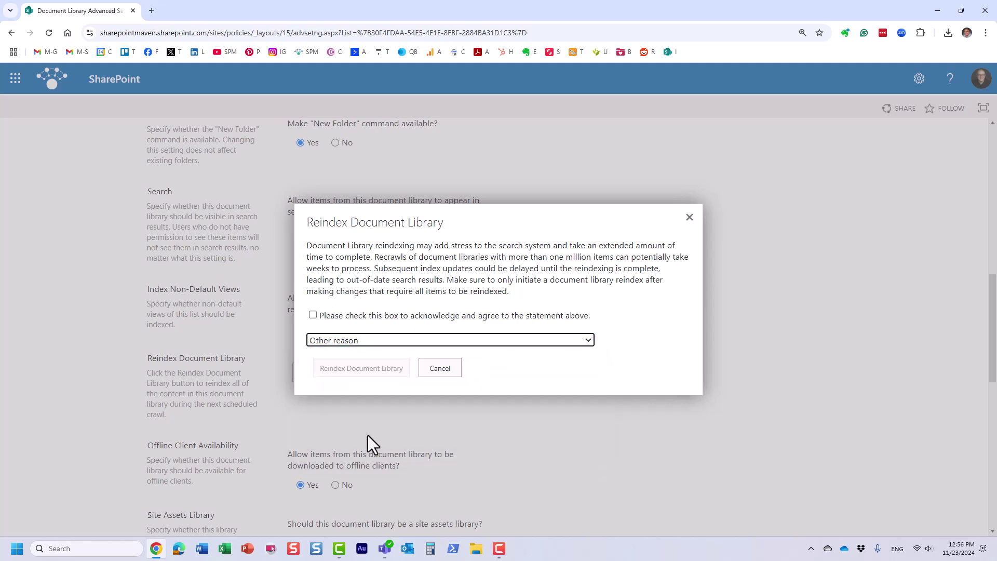
Tick the warning acknowledgement and confirm Reindex Document Library for the Policies library.
click(313, 316)
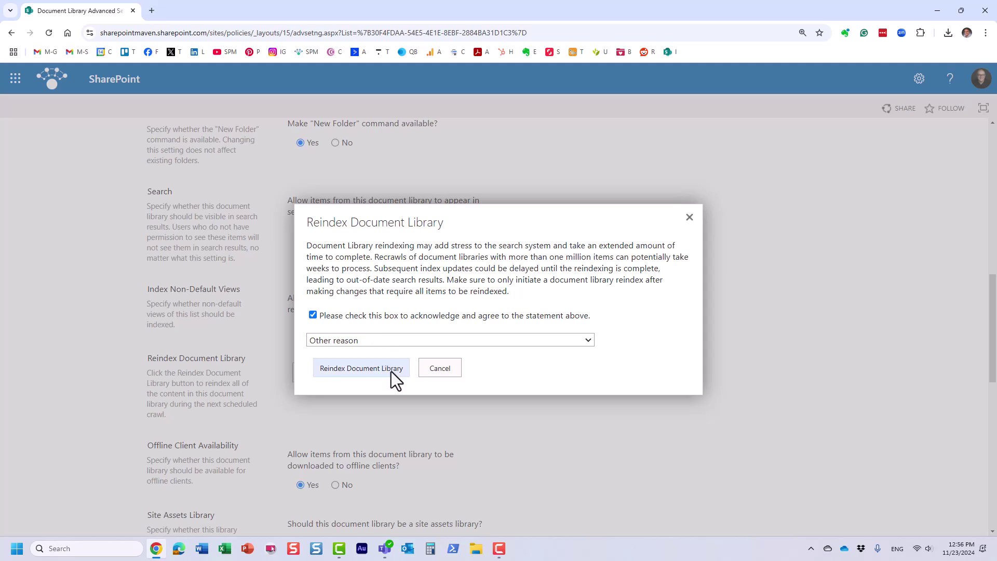
click(364, 369)
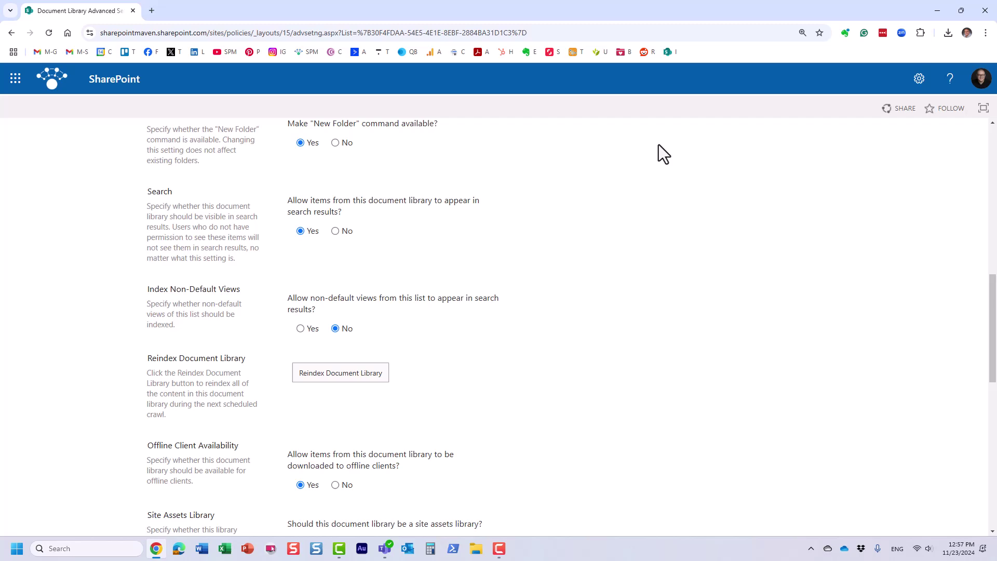
Open Site settings from the gear menu and scroll down to its search options.
scroll(700, 181, up, 1)
scroll(700, 185, up, 3)
scroll(700, 184, up, 2)
scroll(700, 185, up, 2)
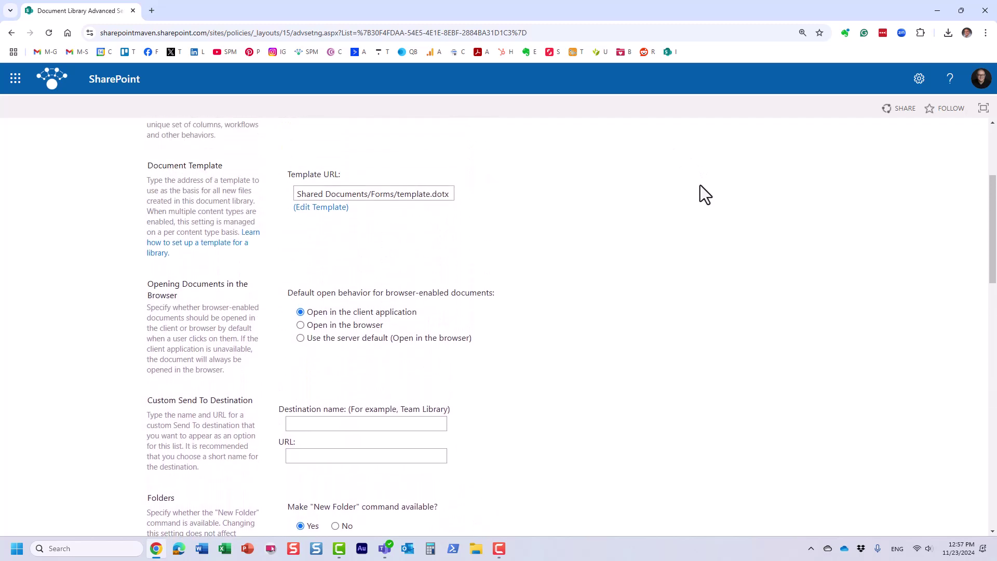
scroll(700, 185, up, 2)
scroll(700, 185, up, 2)
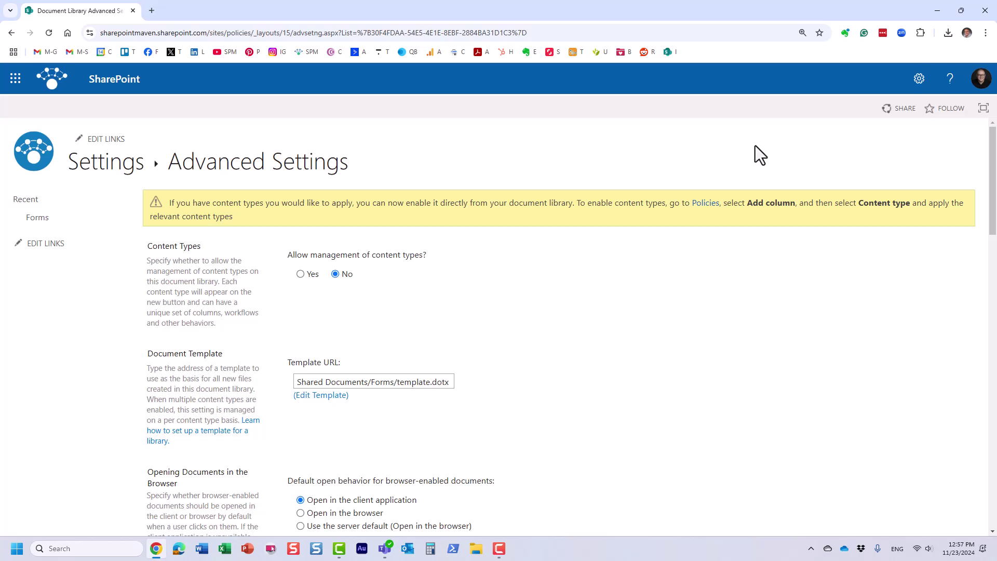
click(914, 79)
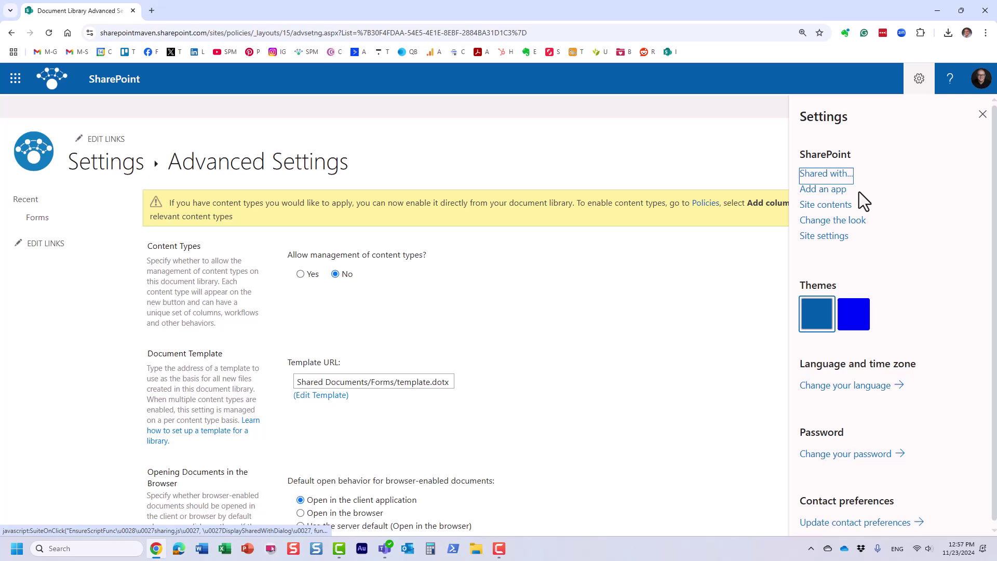
click(827, 237)
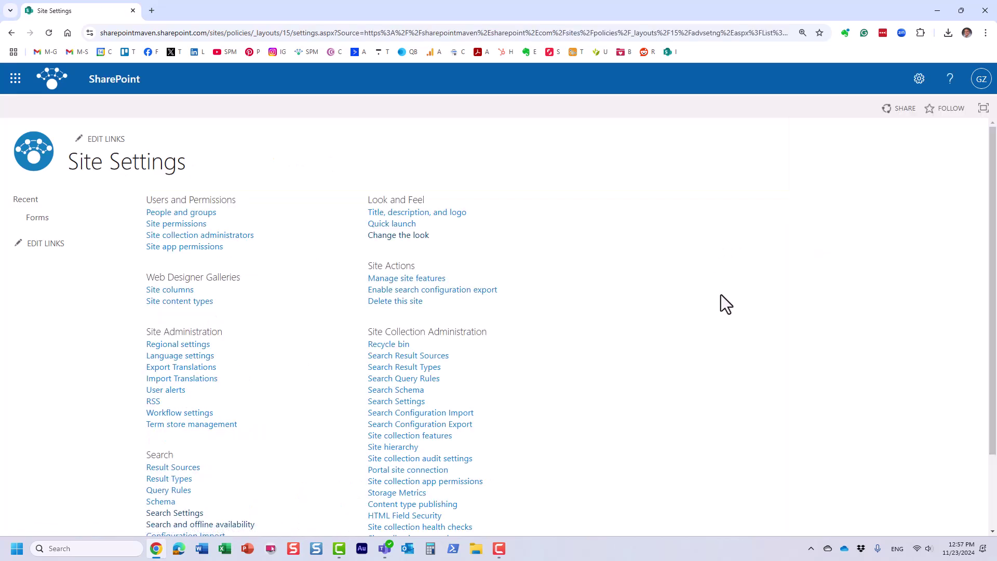
scroll(616, 280, down, 2)
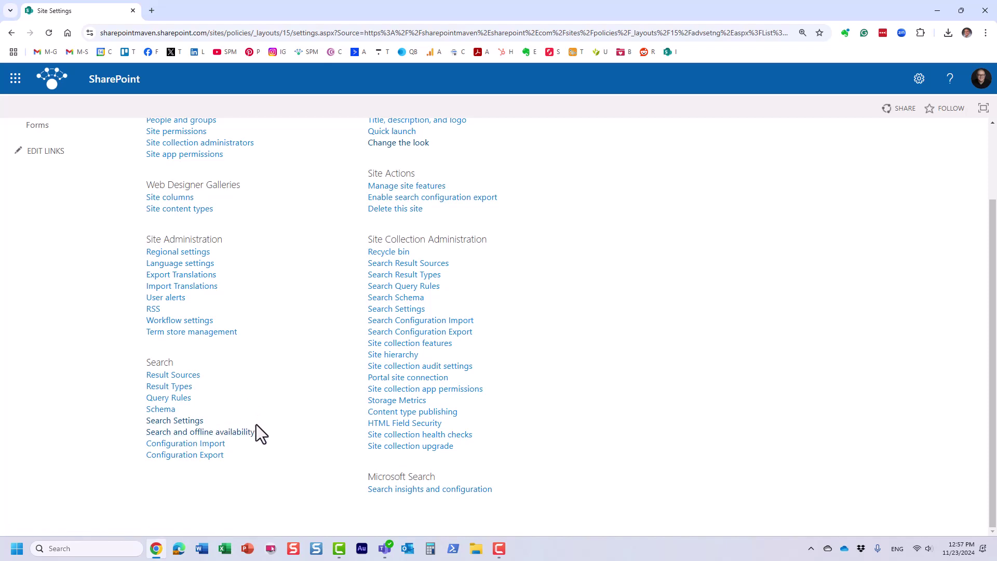
click(245, 432)
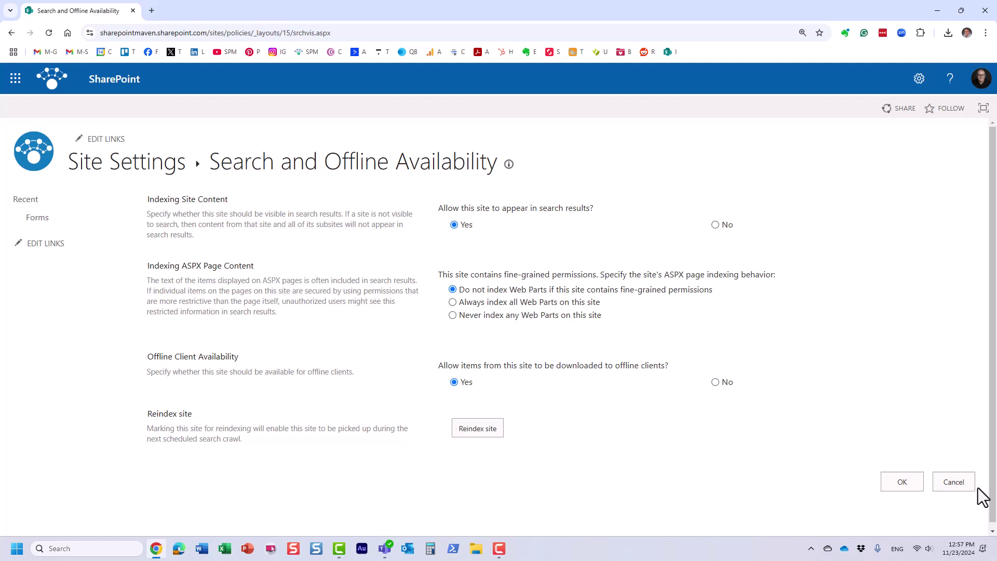
click(954, 483)
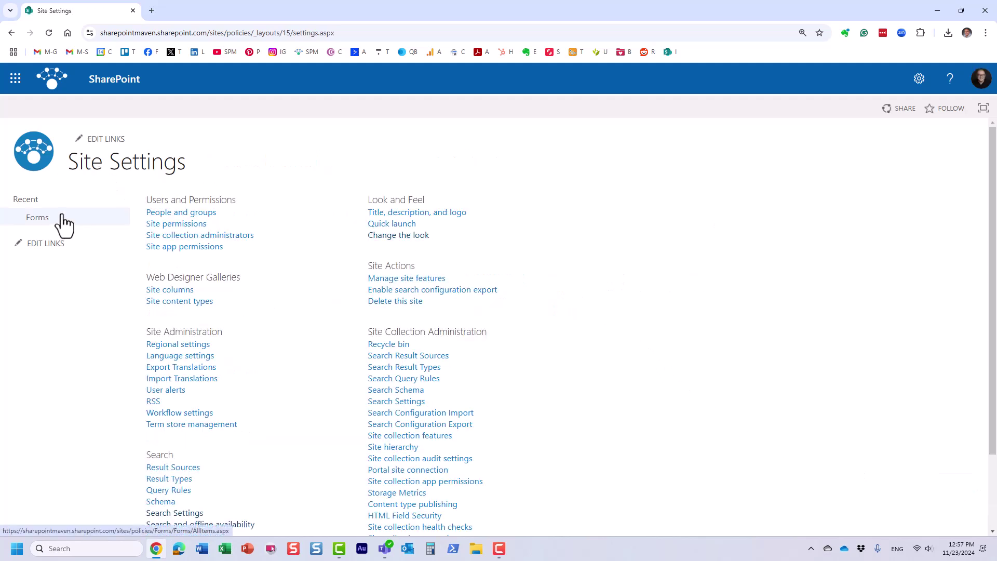
Return from the site home page, via the Projects list, to the Policies document library.
click(34, 163)
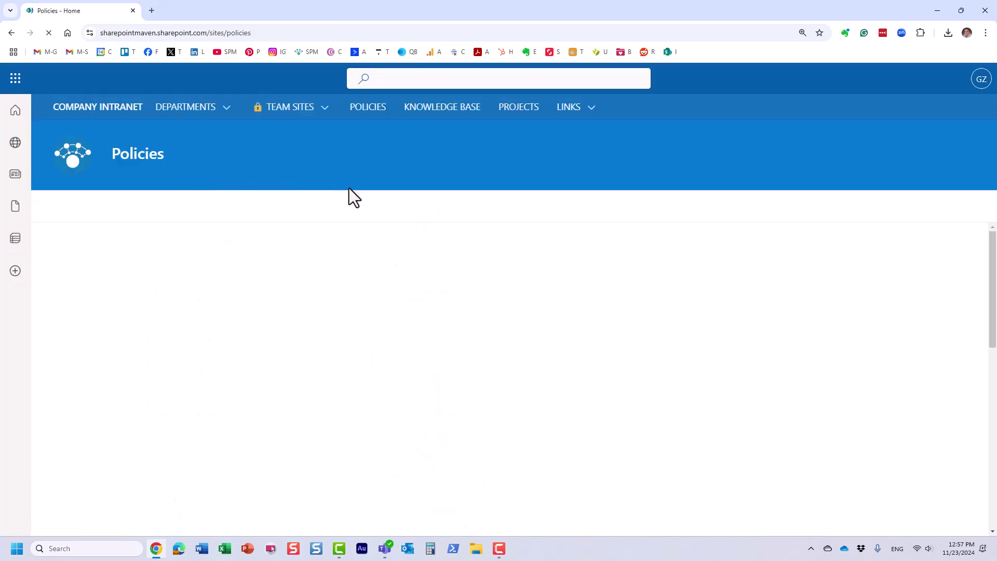
click(516, 119)
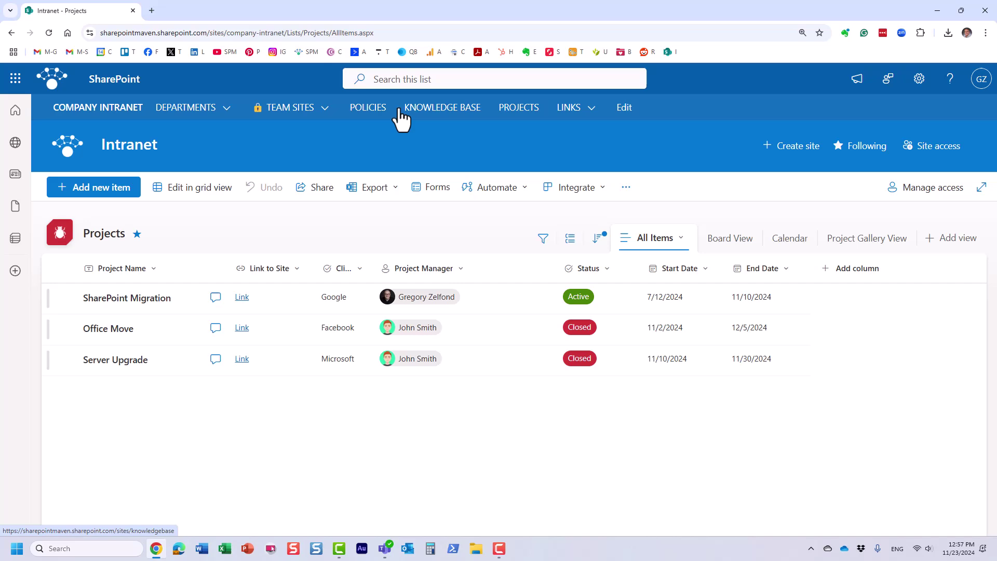
click(363, 112)
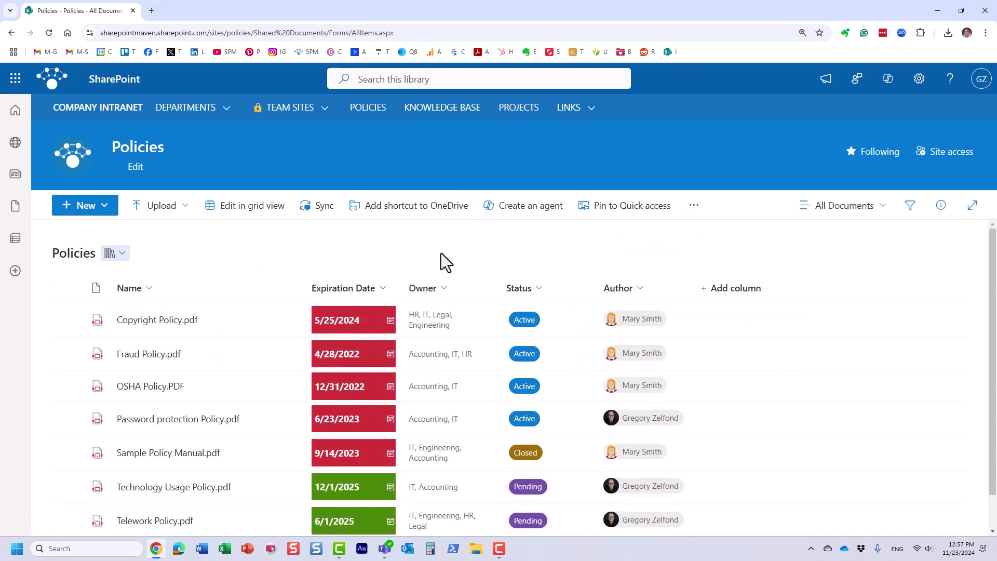